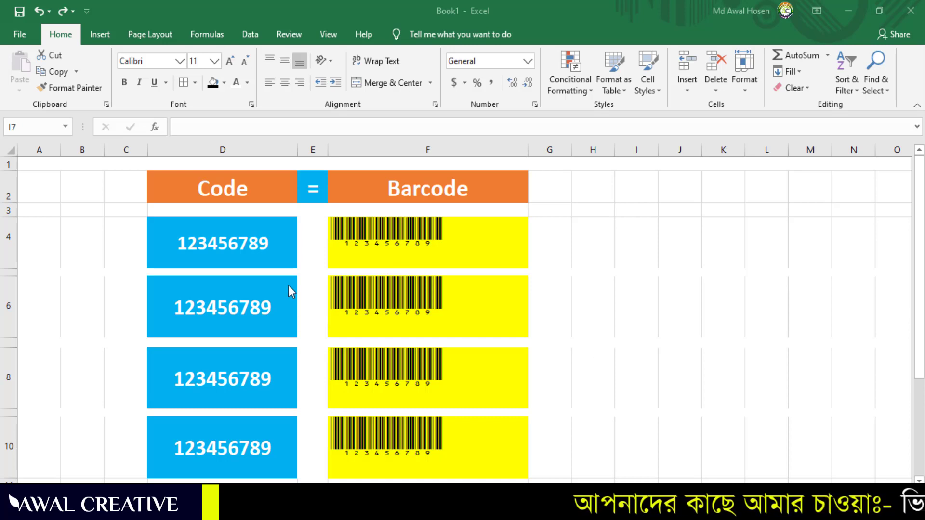
Examine the code cells in column D and the formulas behind the barcode cells in column F.
{"action": "left_click", "coordinate": [212, 248]}
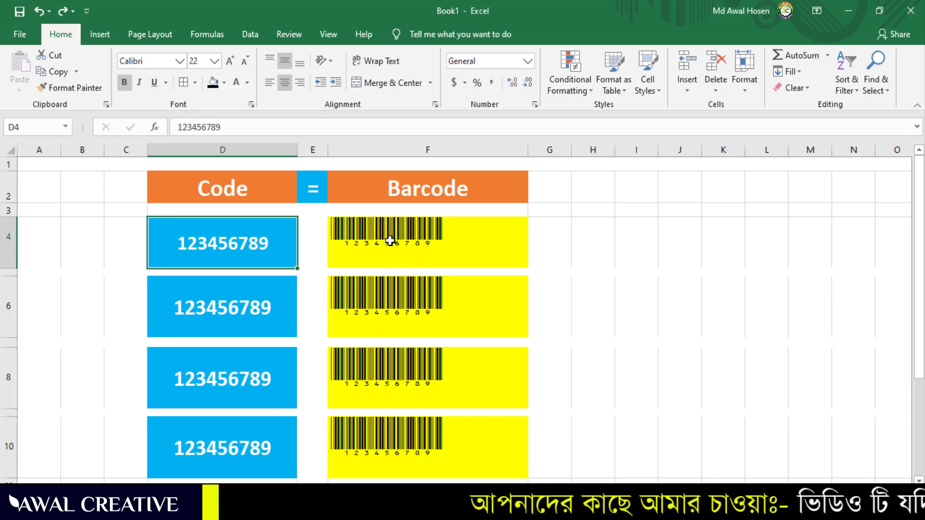
{"action": "left_click", "coordinate": [390, 241]}
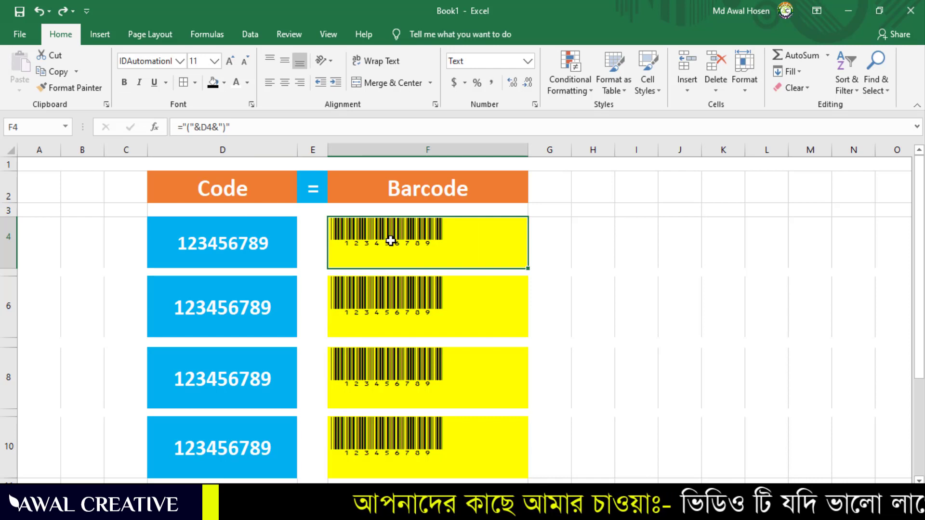
{"action": "left_click", "coordinate": [241, 250]}
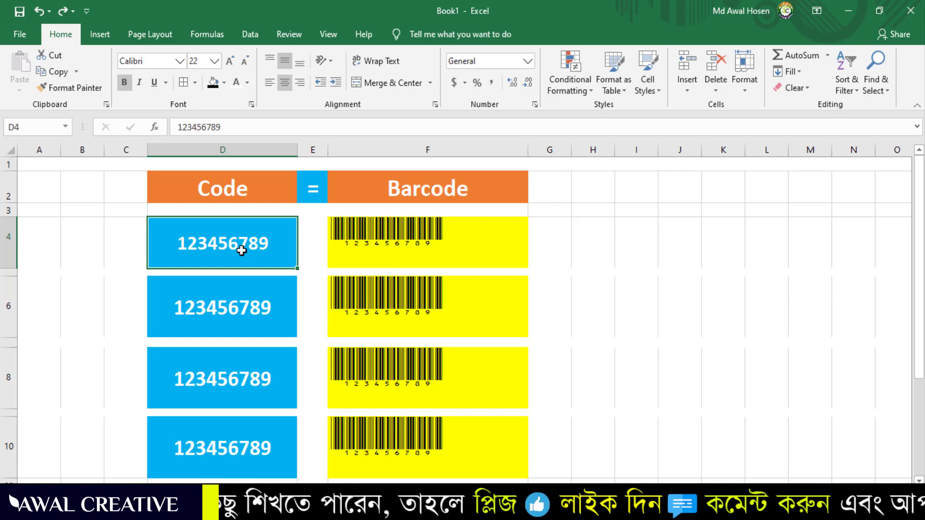
{"action": "left_click", "coordinate": [392, 251]}
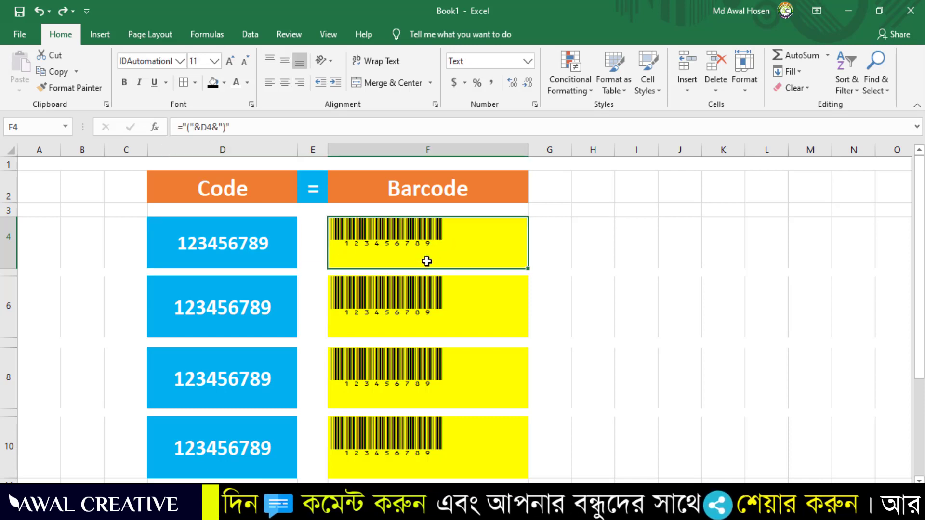
{"action": "left_click", "coordinate": [416, 311]}
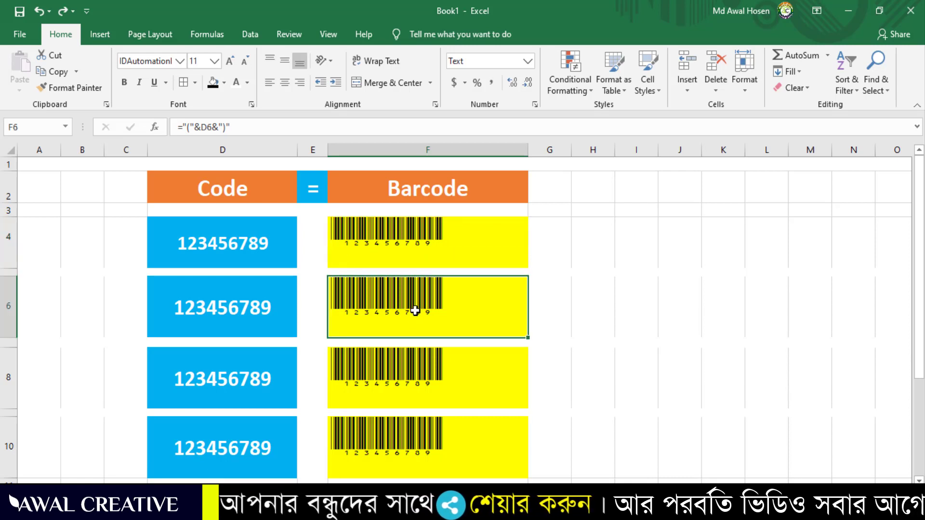
{"action": "left_click", "coordinate": [419, 382]}
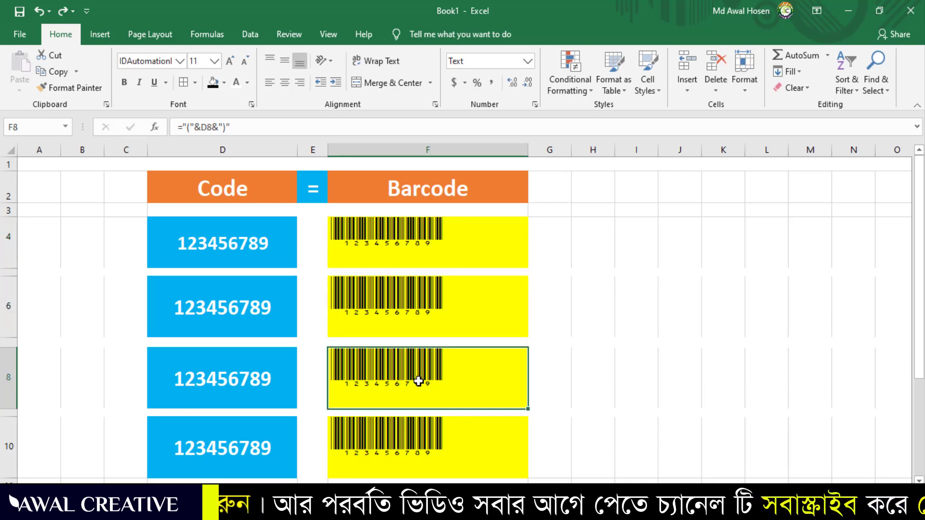
{"action": "left_click", "coordinate": [397, 230]}
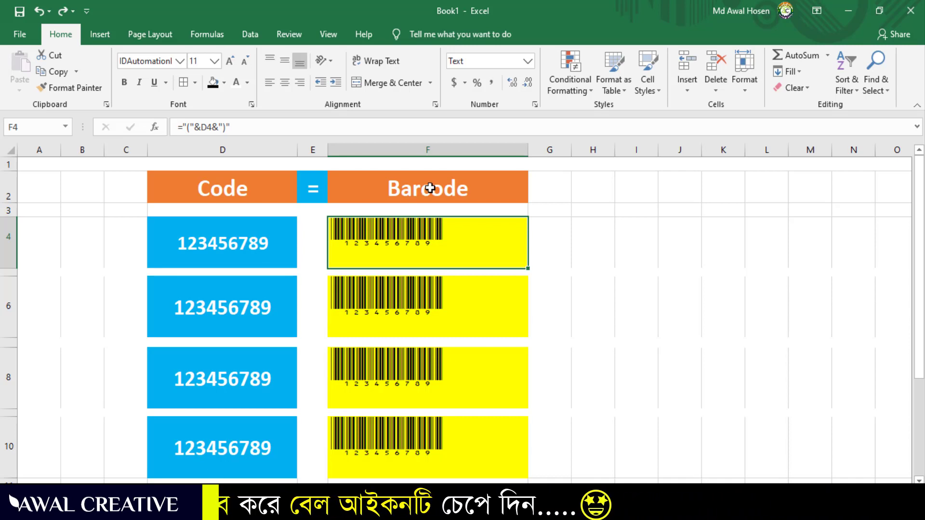
{"action": "left_click", "coordinate": [425, 310]}
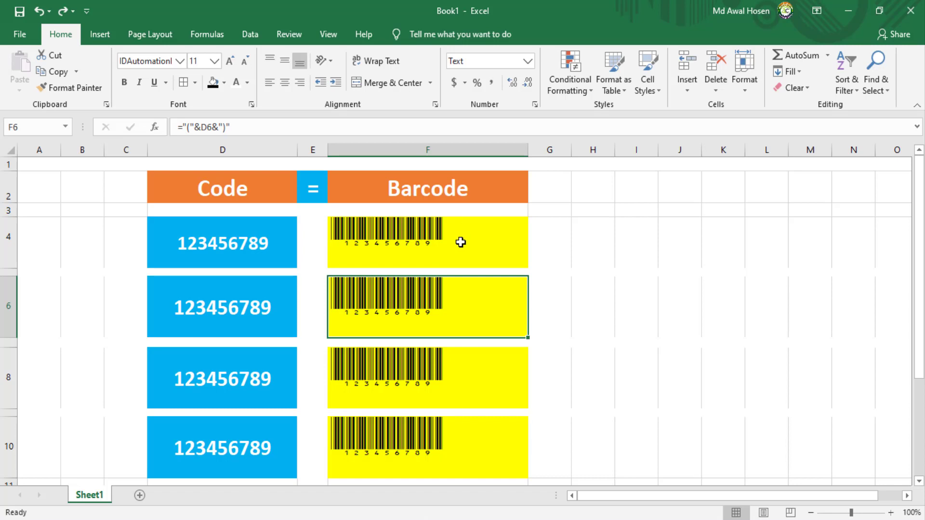
{"action": "left_click", "coordinate": [215, 239]}
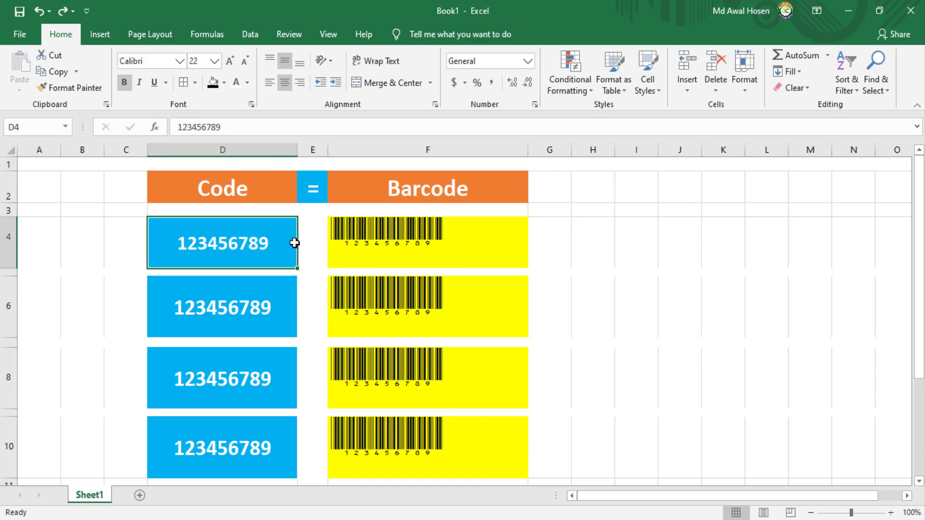
{"action": "left_click", "coordinate": [416, 242]}
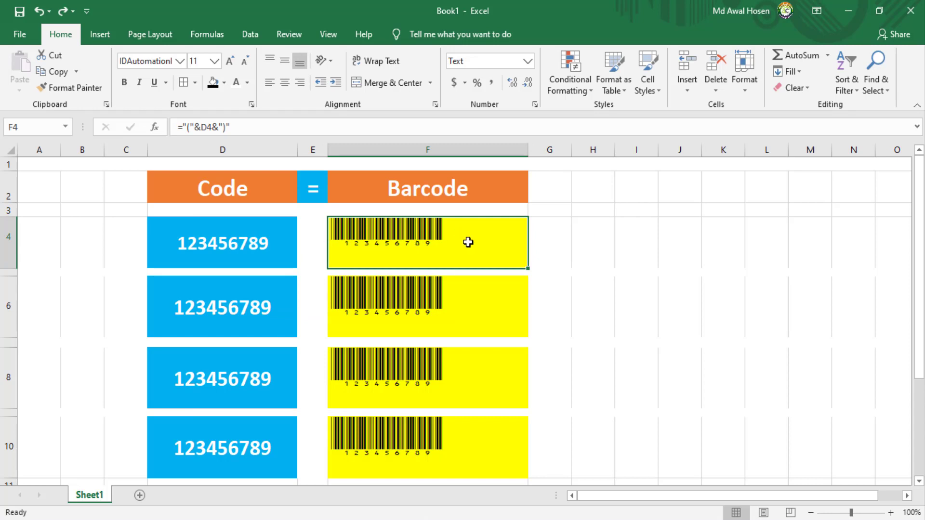
Replace the first digit of the code in cell D4 with 7, making it 723456789.
{"action": "double_click", "coordinate": [198, 244]}
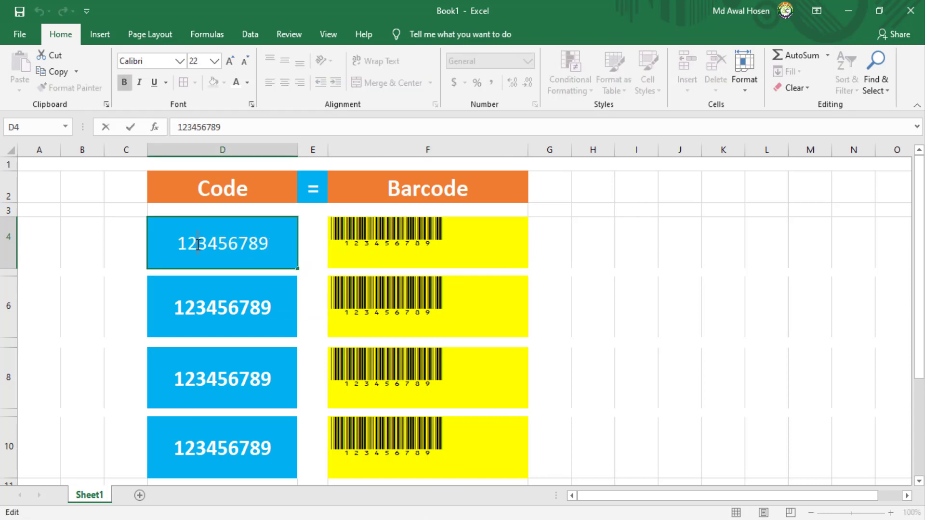
{"action": "left_click_drag", "start_coordinate": [185, 244], "coordinate": [140, 248]}
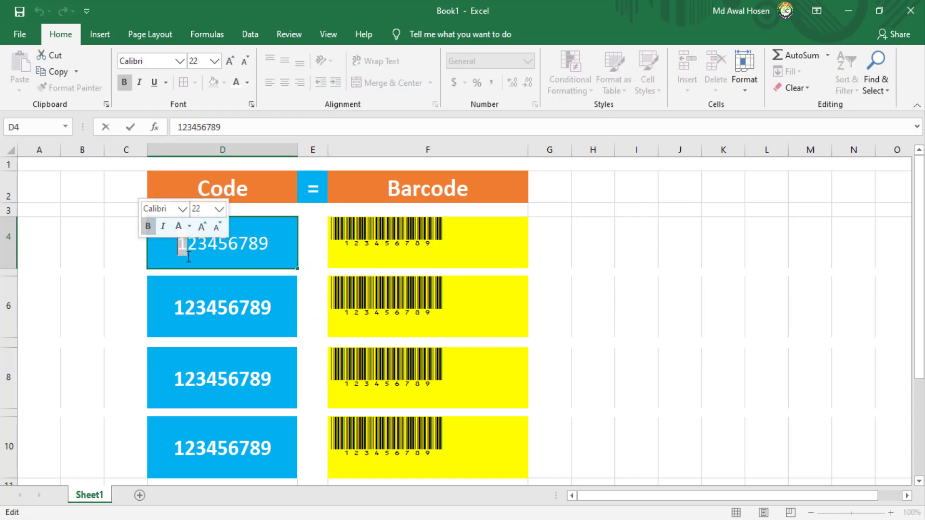
{"action": "type", "text": "7"}
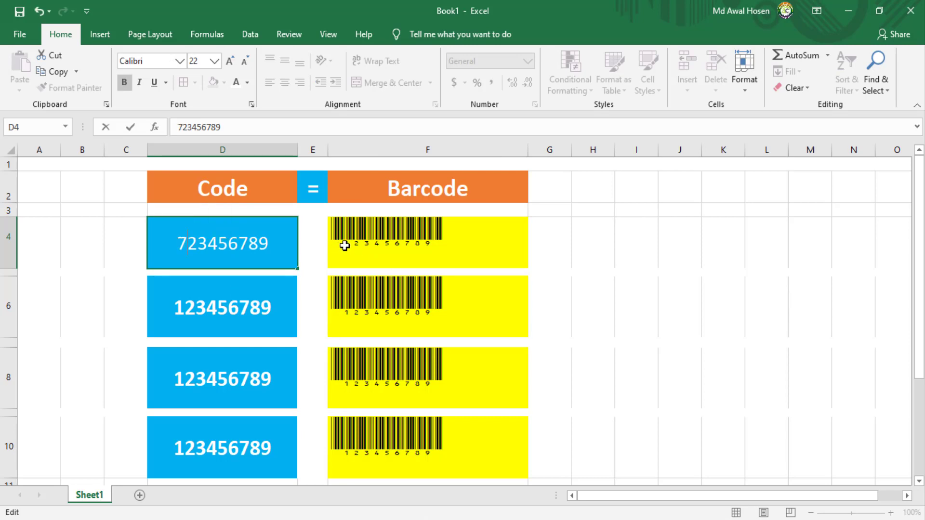
{"action": "key", "text": "Return"}
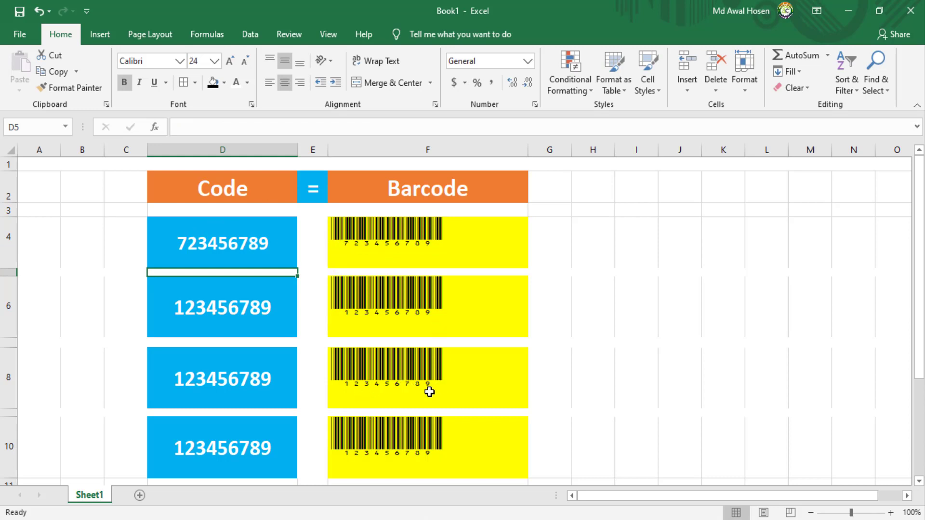
Replace the last two digits of the code in cell D8 with 55, making it 123456755.
{"action": "left_click", "coordinate": [236, 386]}
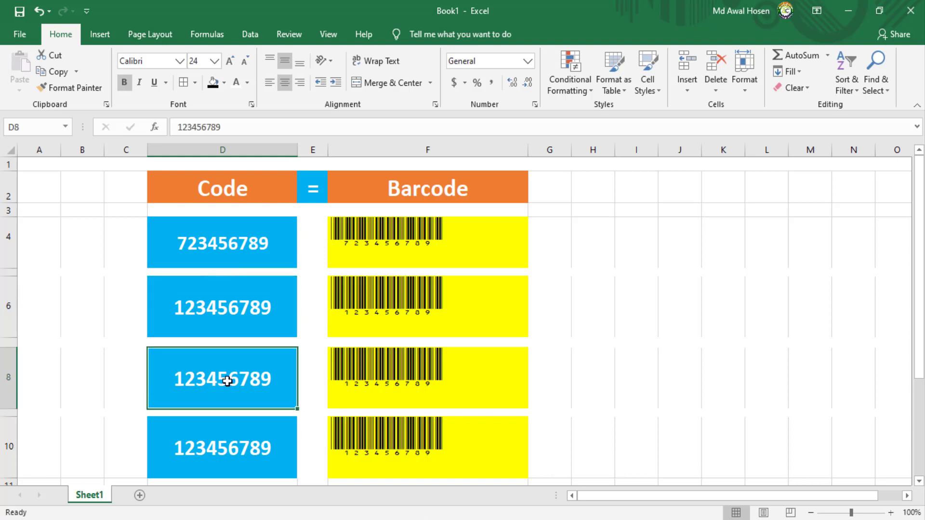
{"action": "double_click", "coordinate": [259, 377]}
{"action": "left_click_drag", "start_coordinate": [224, 379], "coordinate": [283, 379]}
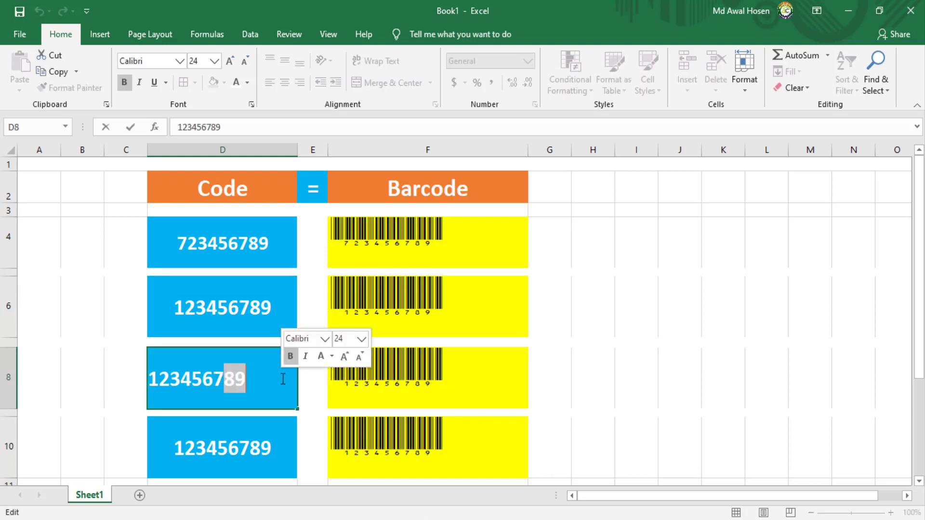
{"action": "type", "text": "55"}
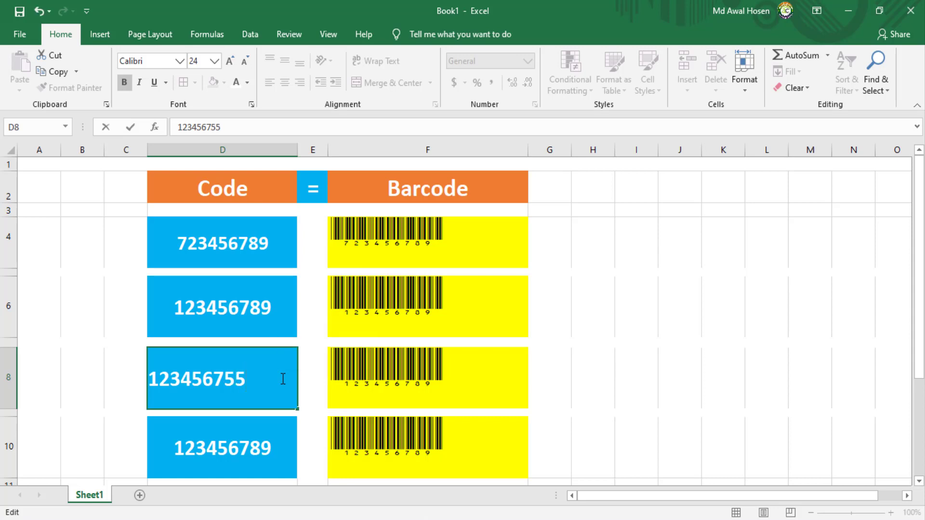
{"action": "key", "text": "Return"}
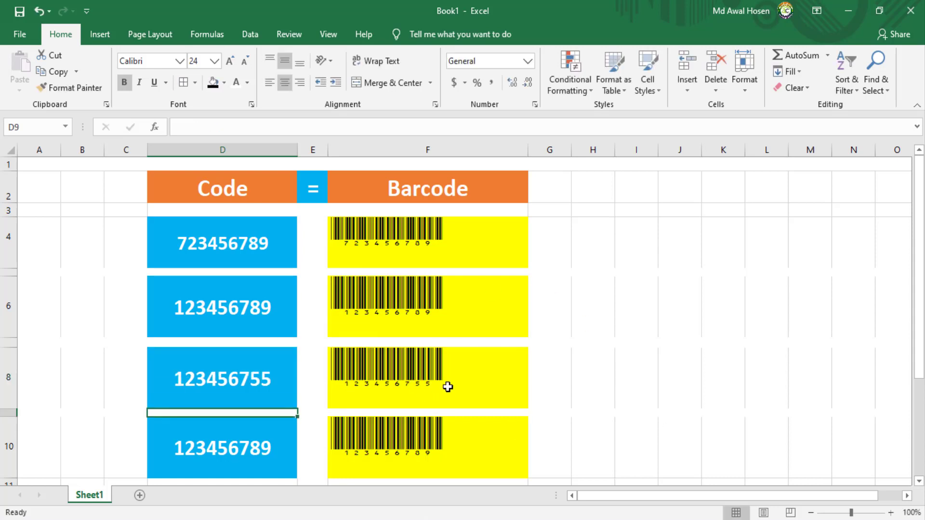
Compare the codes in D4:D10 with the barcodes in F4:F10.
{"action": "left_click_drag", "start_coordinate": [256, 244], "coordinate": [227, 429]}
{"action": "left_click_drag", "start_coordinate": [410, 243], "coordinate": [393, 425]}
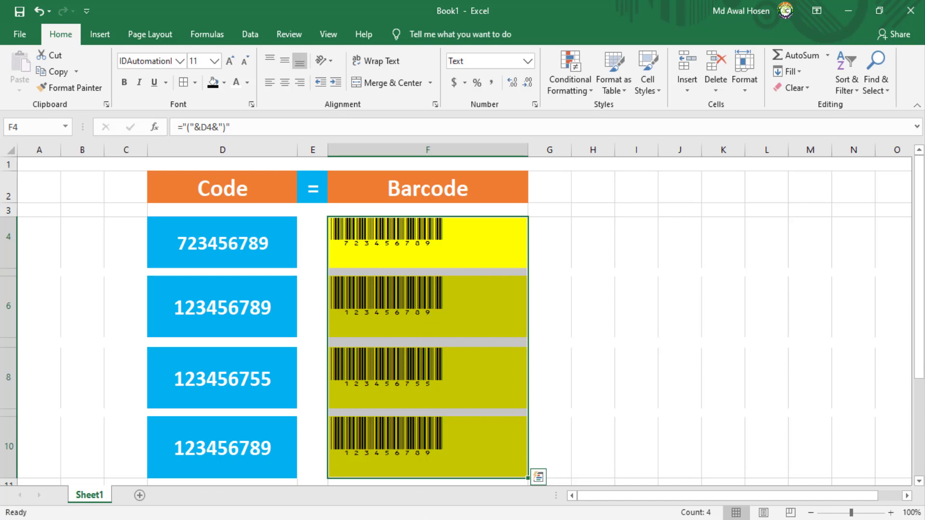
{"action": "left_click", "coordinate": [261, 243]}
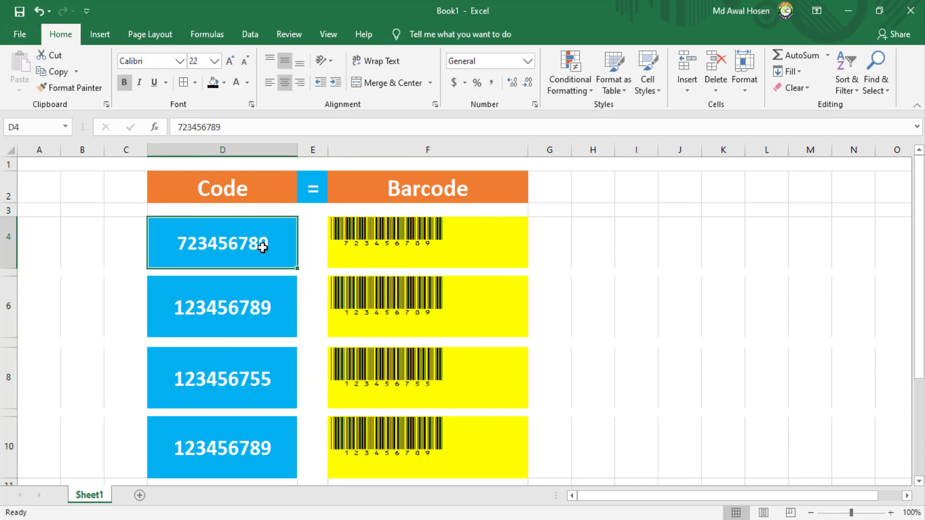
{"action": "double_click", "coordinate": [236, 242]}
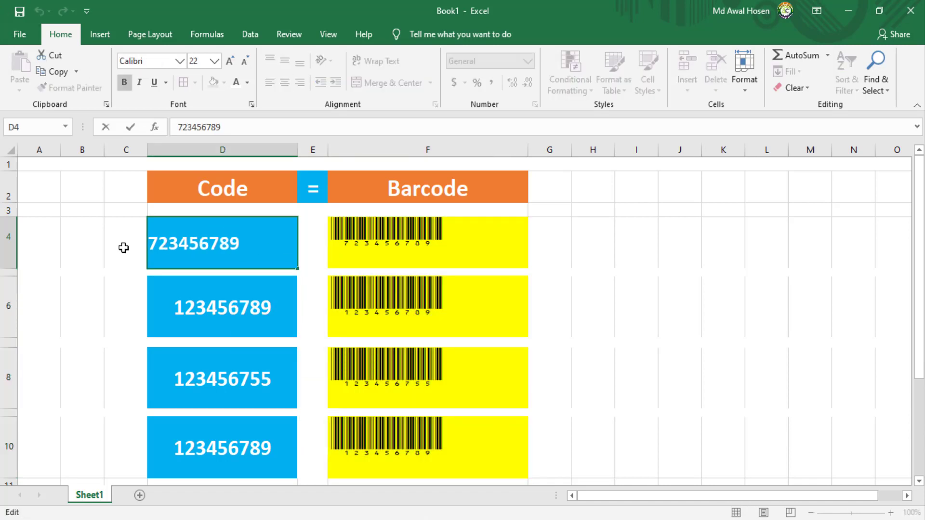
{"action": "left_click", "coordinate": [254, 297]}
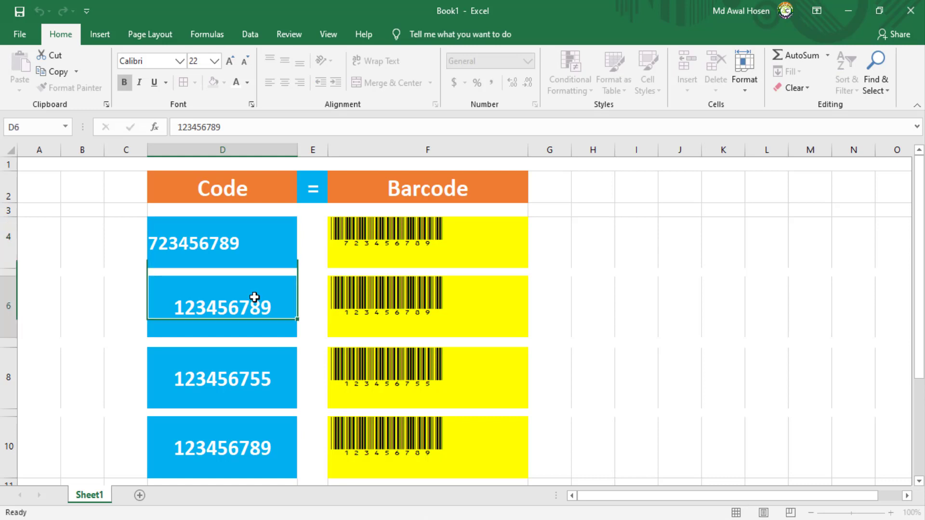
Apply the standard light blue fill colour to code cell D4.
{"action": "left_click", "coordinate": [239, 253]}
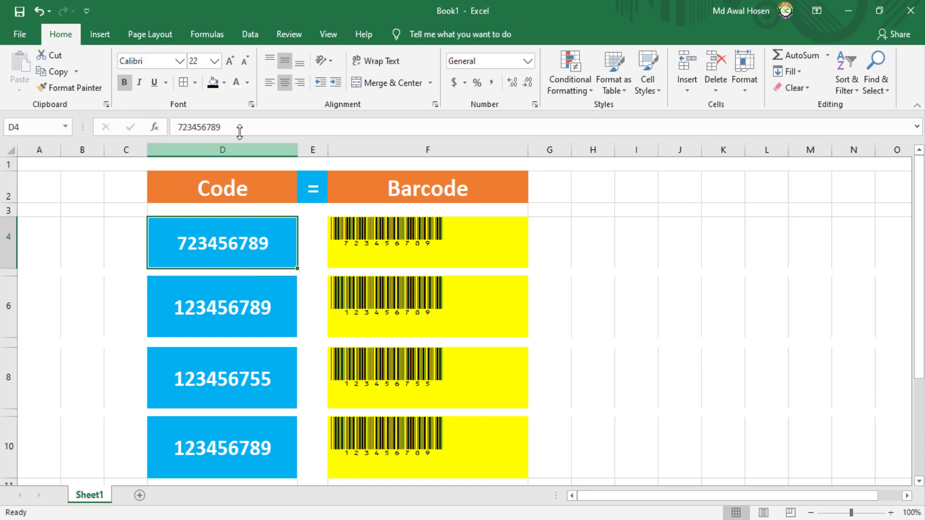
{"action": "left_click", "coordinate": [226, 83]}
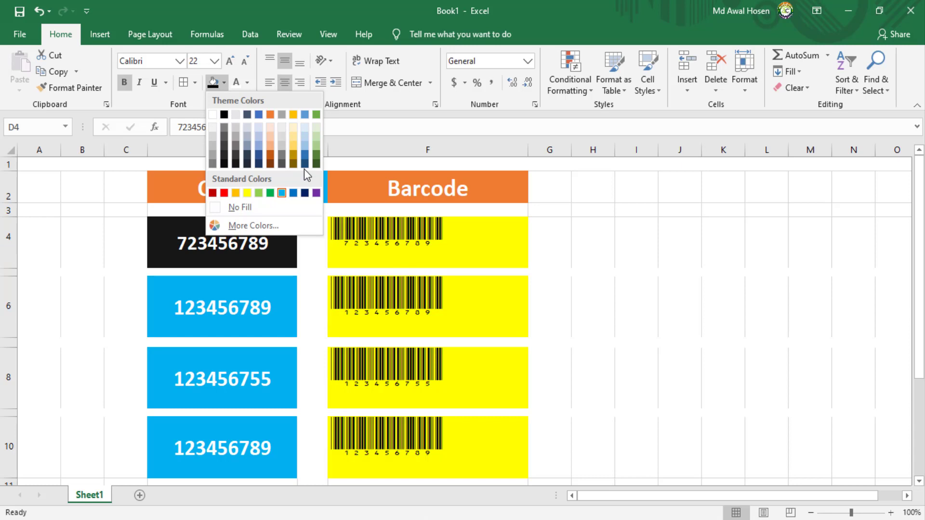
{"action": "left_click", "coordinate": [282, 193]}
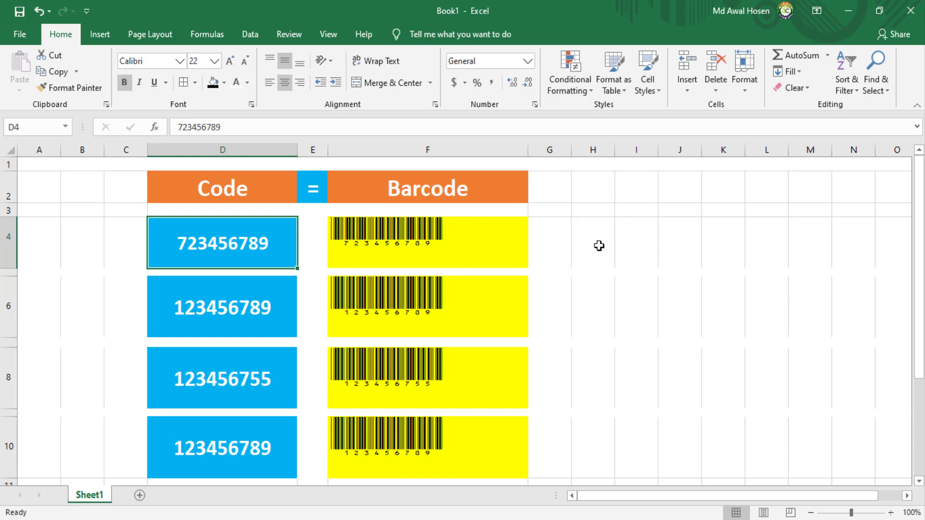
Widen column H to about three times its width and enter the formula ="("&D4&")" in cell H4.
{"action": "left_click", "coordinate": [593, 229]}
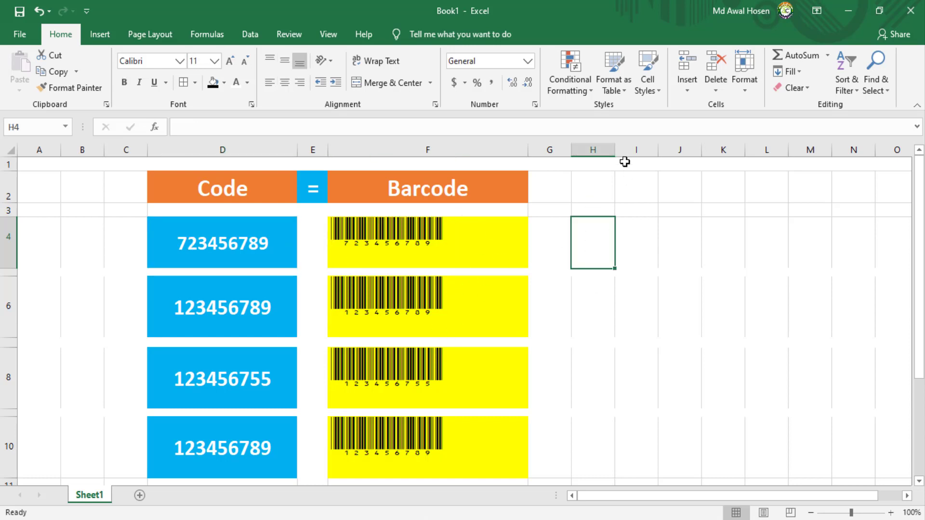
{"action": "left_click_drag", "start_coordinate": [615, 150], "coordinate": [707, 150]}
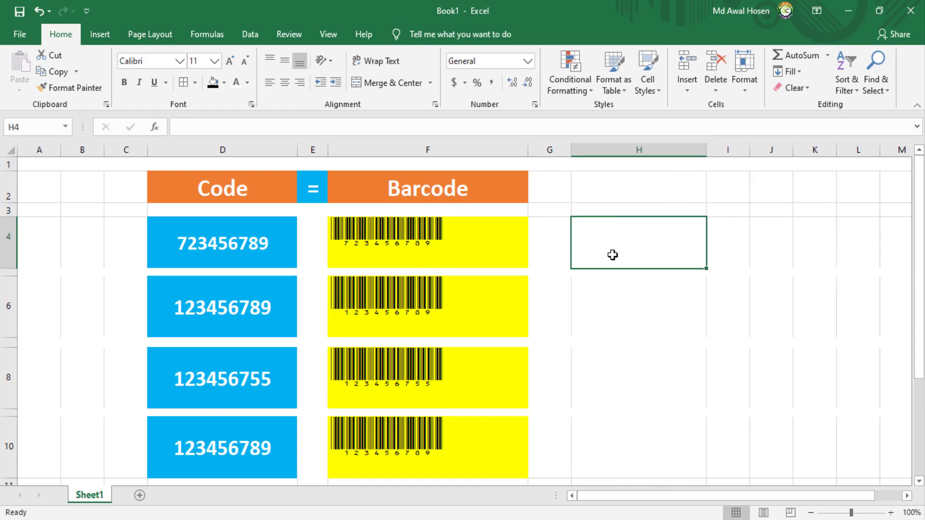
{"action": "type", "text": "="}
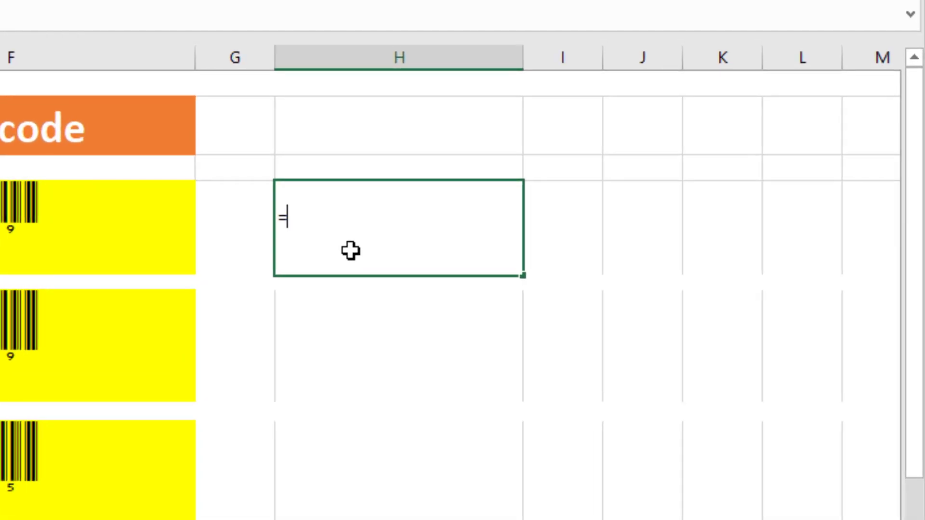
{"action": "type", "text": "\"(\"&"}
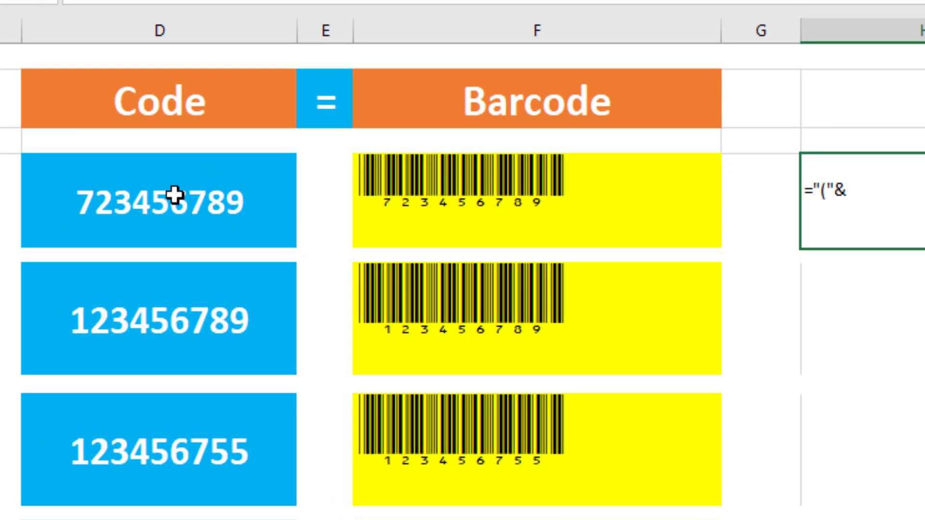
{"action": "left_click", "coordinate": [155, 200]}
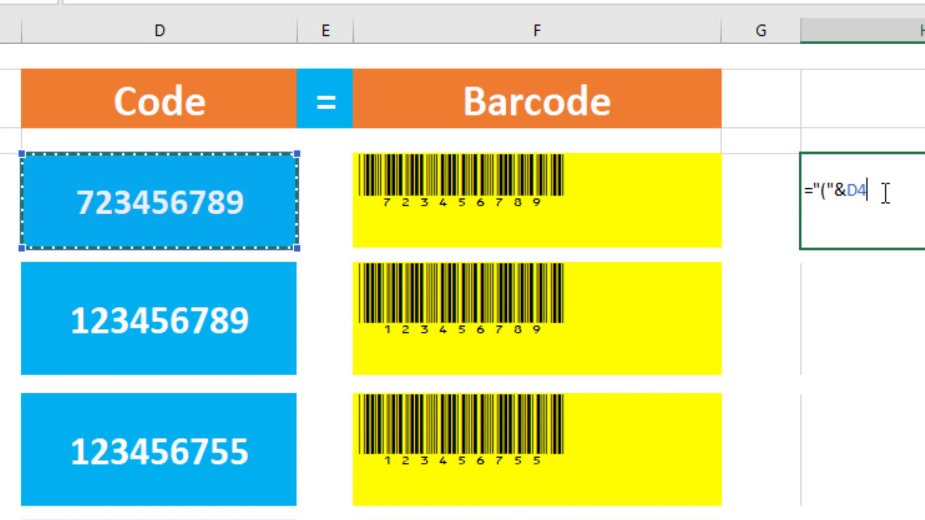
{"action": "type", "text": "&"}
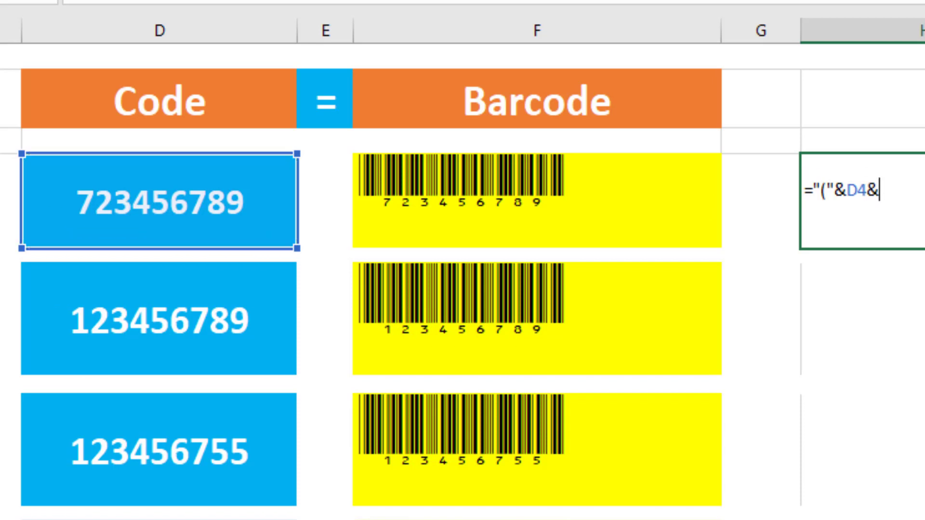
{"action": "type", "text": "\""}
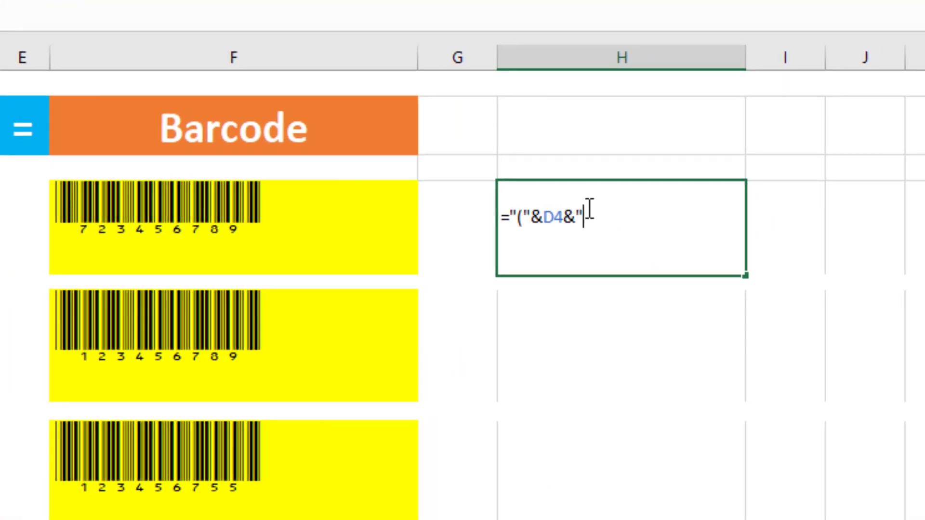
{"action": "type", "text": ")\""}
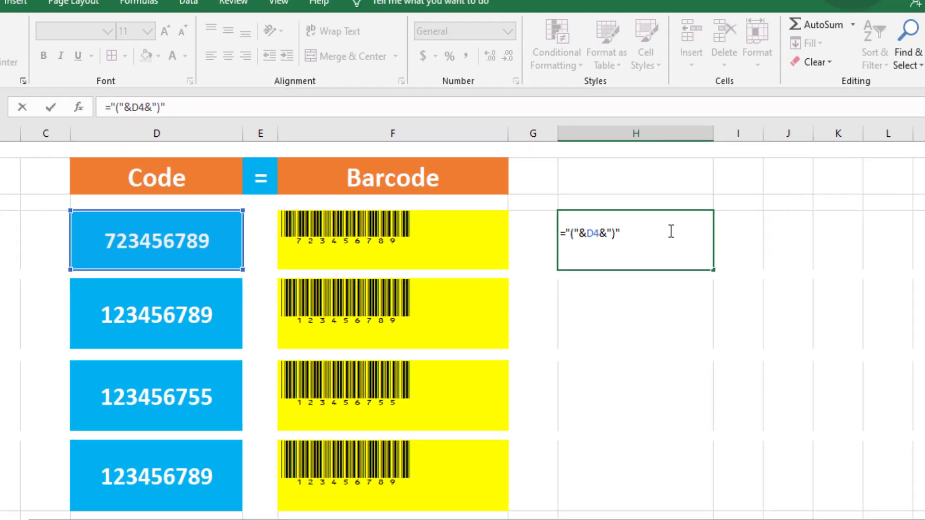
{"action": "key", "text": "Return"}
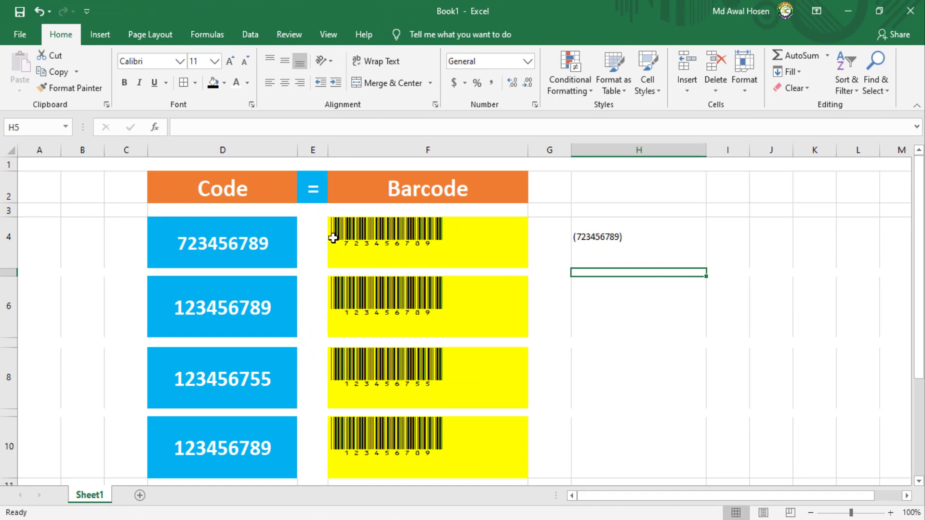
{"action": "left_click", "coordinate": [628, 238]}
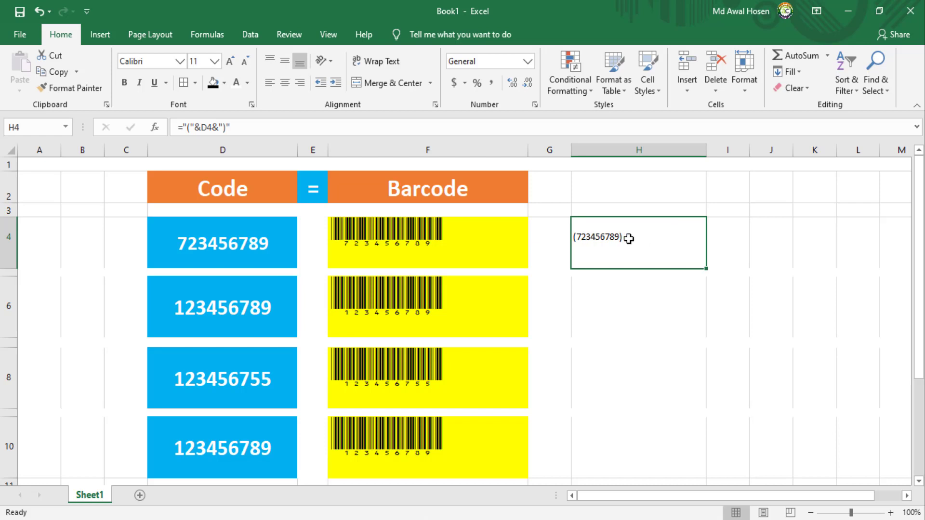
Set the number format of cell H4 to Text in the cell formatting settings.
{"action": "right_click", "coordinate": [629, 239]}
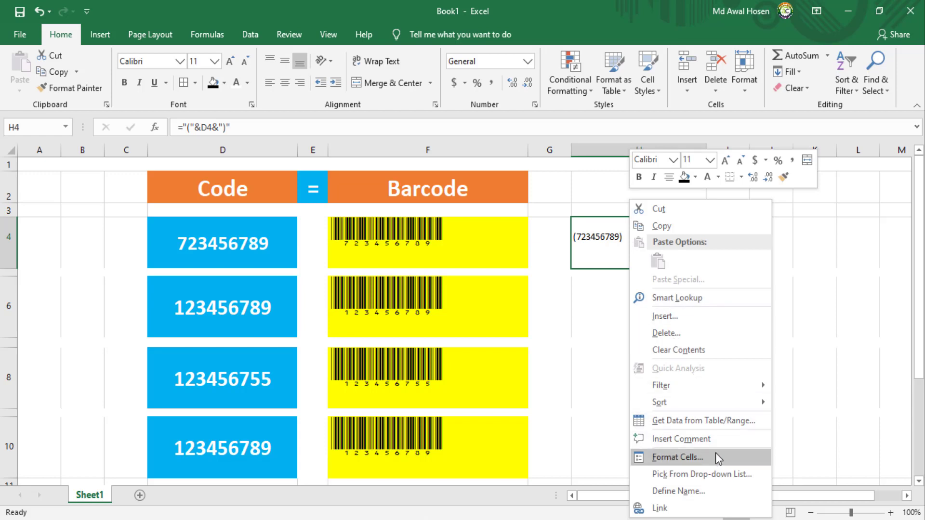
{"action": "left_click", "coordinate": [689, 460]}
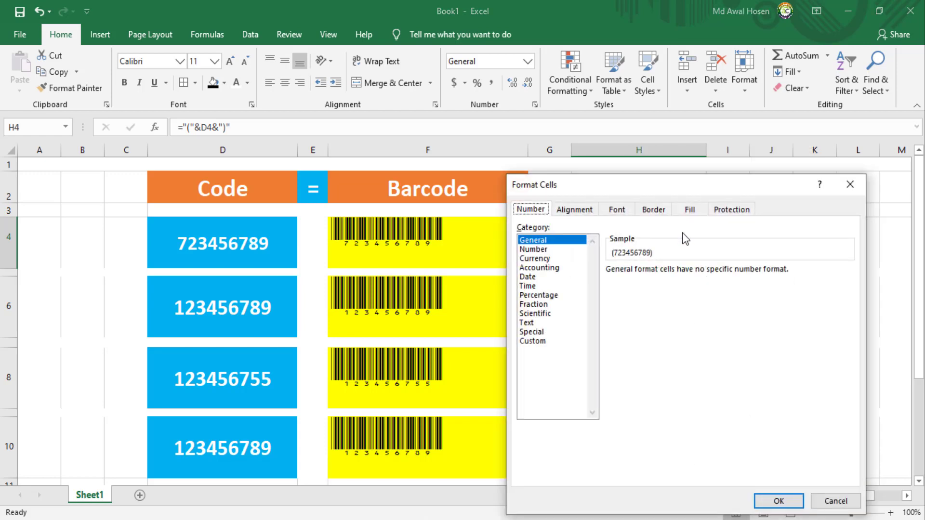
{"action": "left_click_drag", "start_coordinate": [682, 189], "coordinate": [345, 155]}
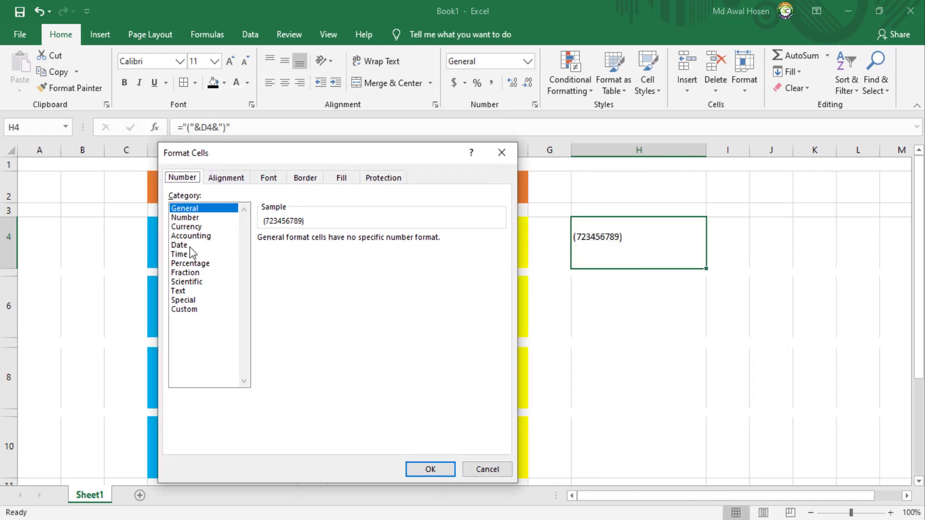
{"action": "left_click", "coordinate": [183, 292]}
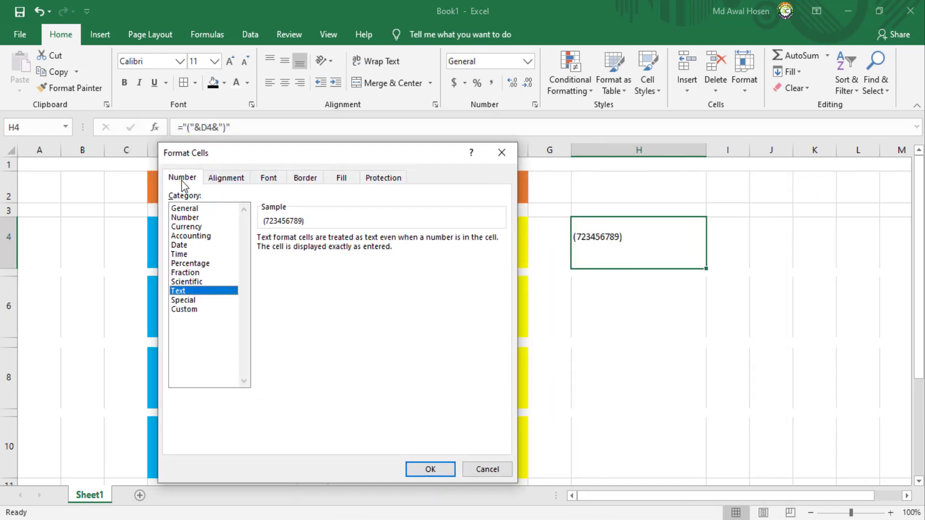
{"action": "left_click", "coordinate": [184, 293]}
Choose the IDAHC39M Code 39 Barcode font for cell H4.
{"action": "left_click", "coordinate": [269, 178]}
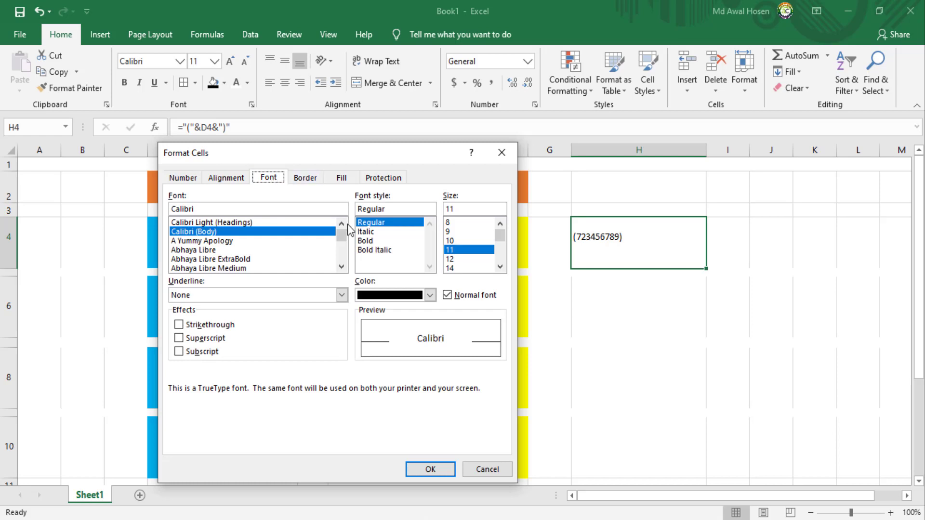
{"action": "left_click_drag", "start_coordinate": [340, 233], "coordinate": [339, 243]}
{"action": "left_click", "coordinate": [342, 266]}
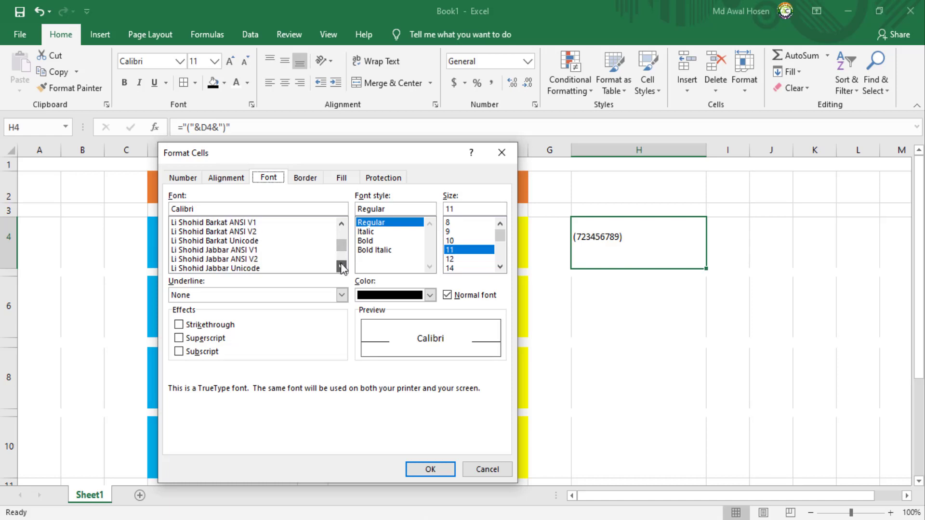
{"action": "left_click", "coordinate": [342, 225]}
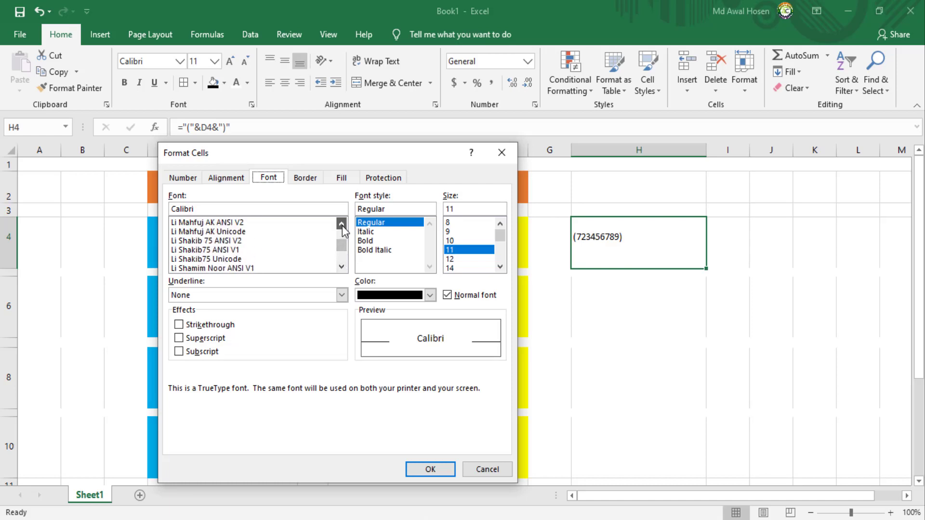
{"action": "left_click_drag", "start_coordinate": [342, 225], "coordinate": [342, 226]}
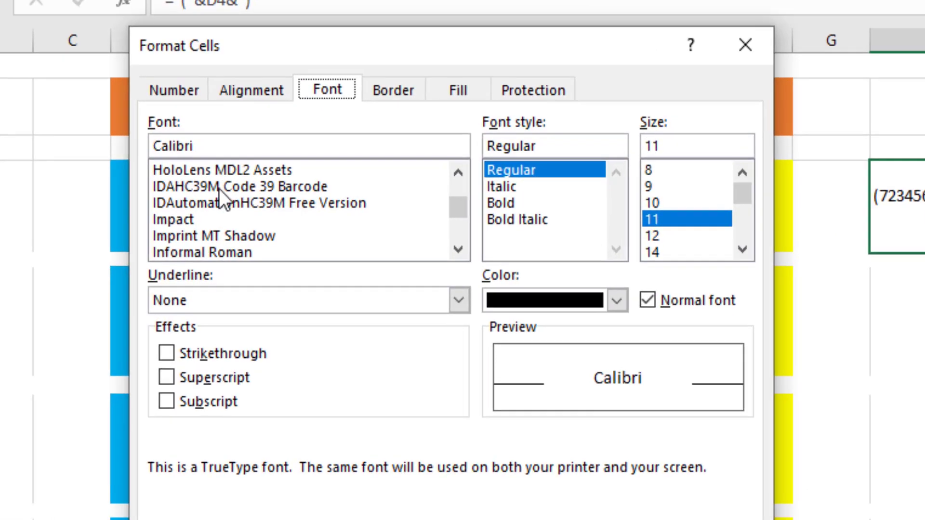
{"action": "left_click", "coordinate": [299, 184]}
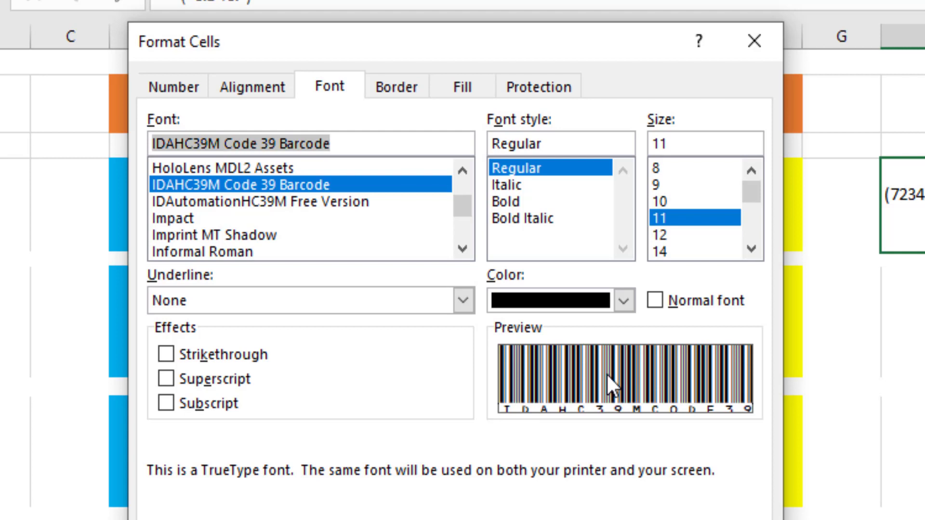
Compare the previews of the HoloLens MDL2 Assets, IDAHC39M Code 39 Barcode and IDAutomationHC39M Free Version fonts, ending on IDAHC39M Code 39 Barcode.
{"action": "key", "text": "ctrl+2"}
{"action": "left_click_drag", "start_coordinate": [495, 340], "coordinate": [757, 423]}
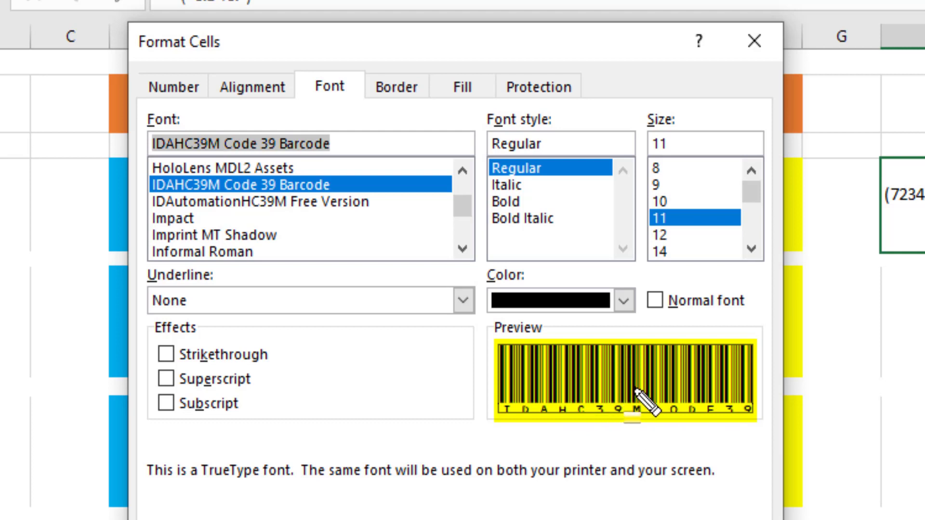
{"action": "key", "text": "Escape"}
{"action": "left_click", "coordinate": [293, 169]}
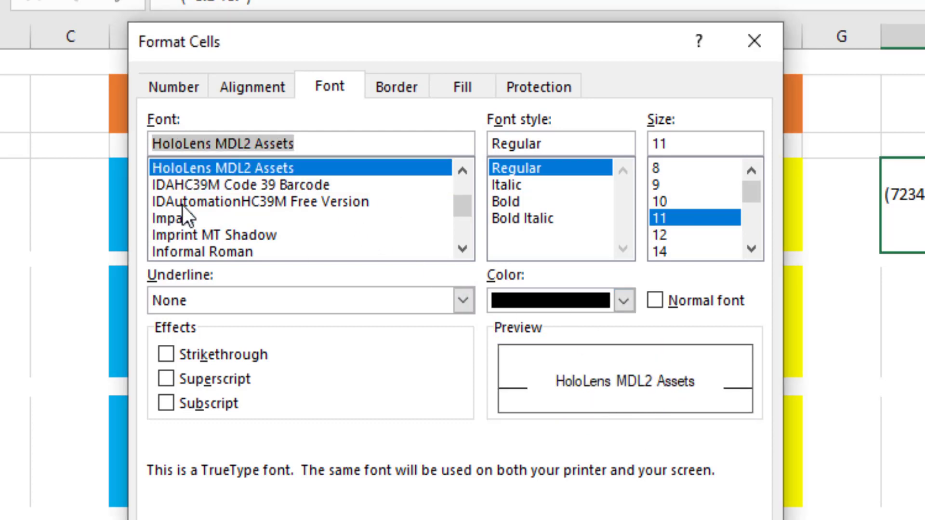
{"action": "left_click", "coordinate": [166, 189]}
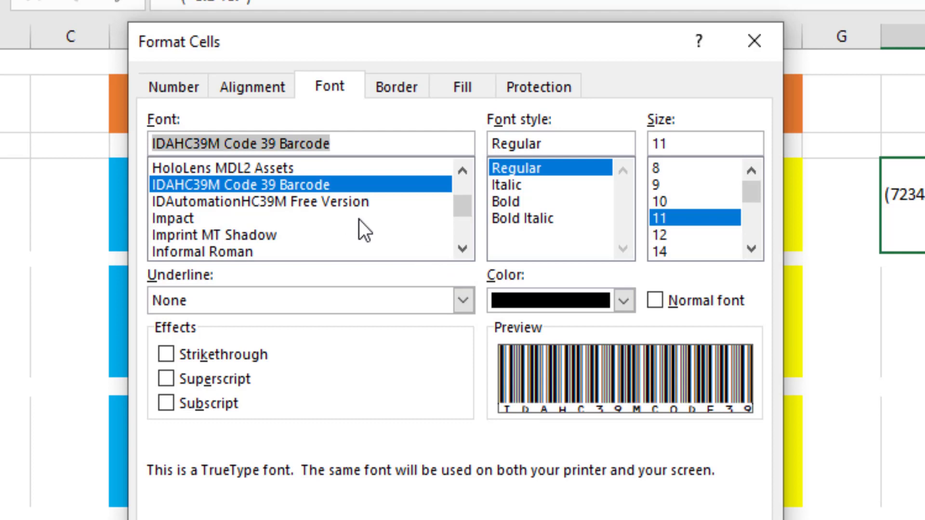
{"action": "mouse_move", "coordinate": [149, 175]}
{"action": "left_mouse_down"}
{"action": "mouse_move", "coordinate": [276, 224]}
{"action": "mouse_move", "coordinate": [409, 223]}
{"action": "left_mouse_up"}
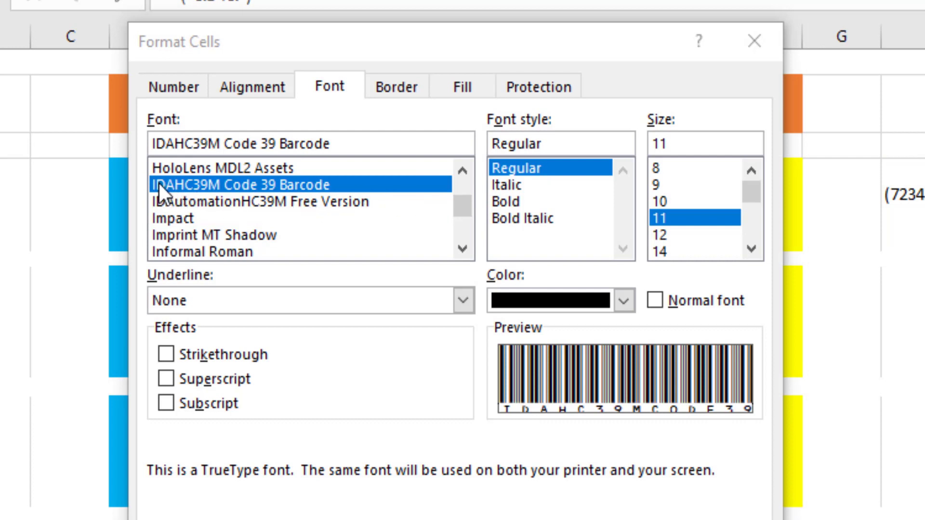
{"action": "mouse_move", "coordinate": [149, 182]}
{"action": "left_mouse_down"}
{"action": "mouse_move", "coordinate": [217, 199]}
{"action": "mouse_move", "coordinate": [471, 216]}
{"action": "left_mouse_up"}
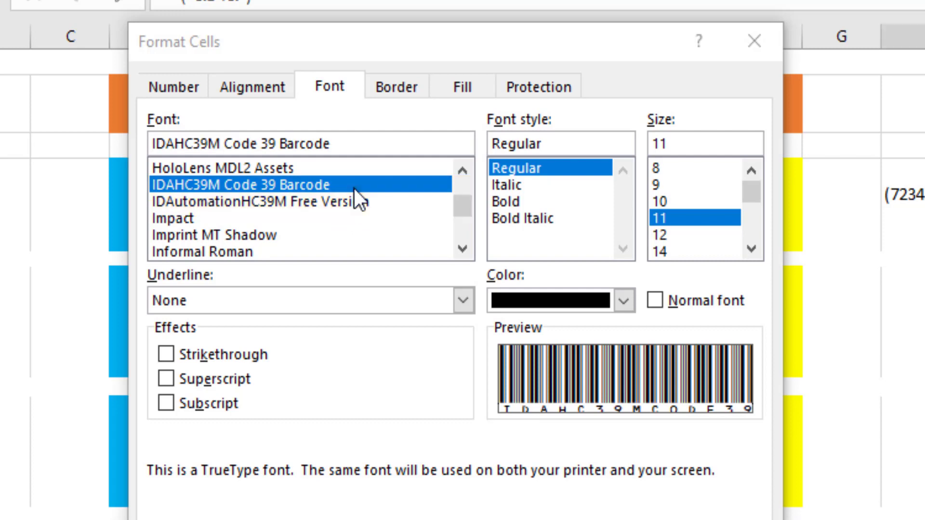
{"action": "left_click", "coordinate": [276, 195]}
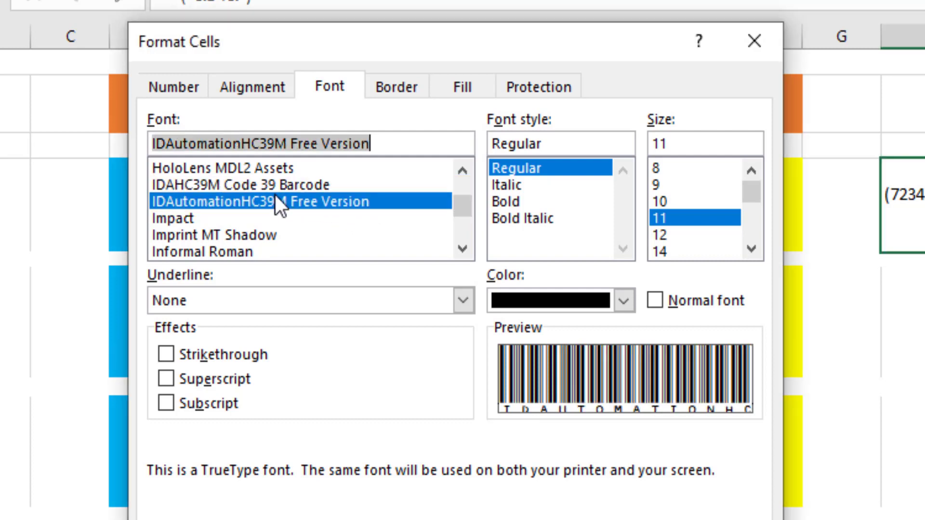
{"action": "left_click", "coordinate": [273, 185]}
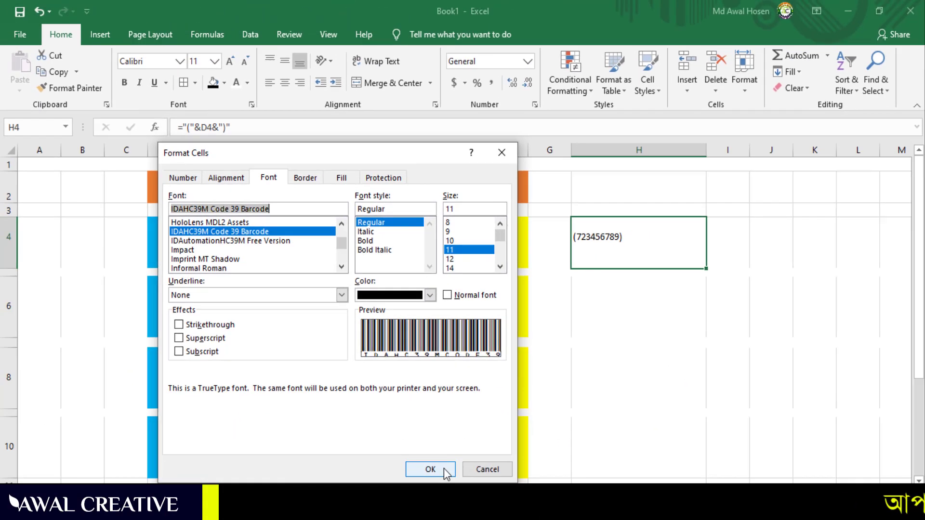
Apply the chosen cell formatting to H4 and compare its barcode with the one in F4.
{"action": "left_click", "coordinate": [460, 480]}
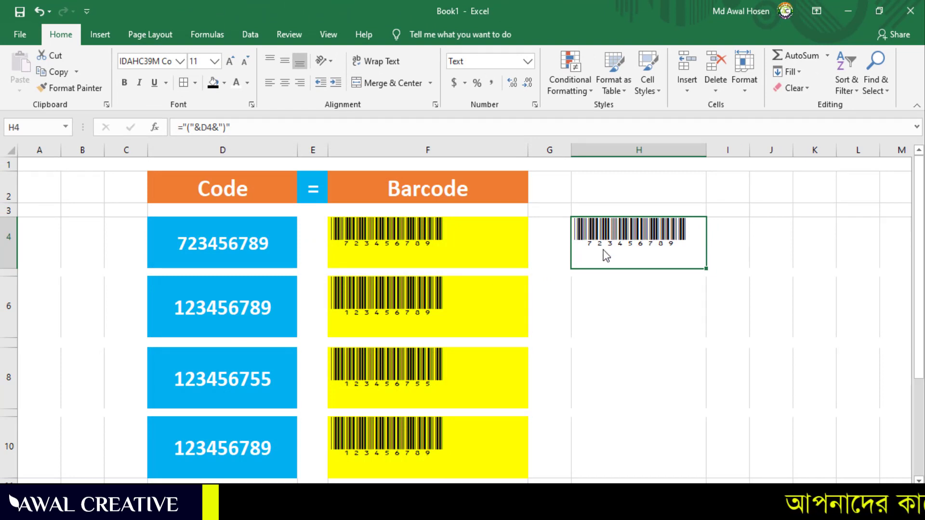
{"action": "left_click", "coordinate": [496, 247]}
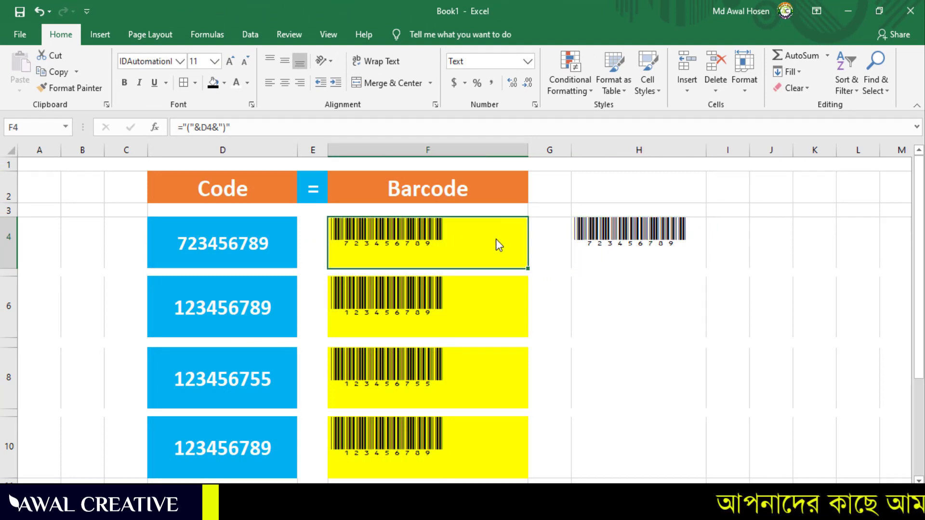
{"action": "left_click", "coordinate": [620, 233]}
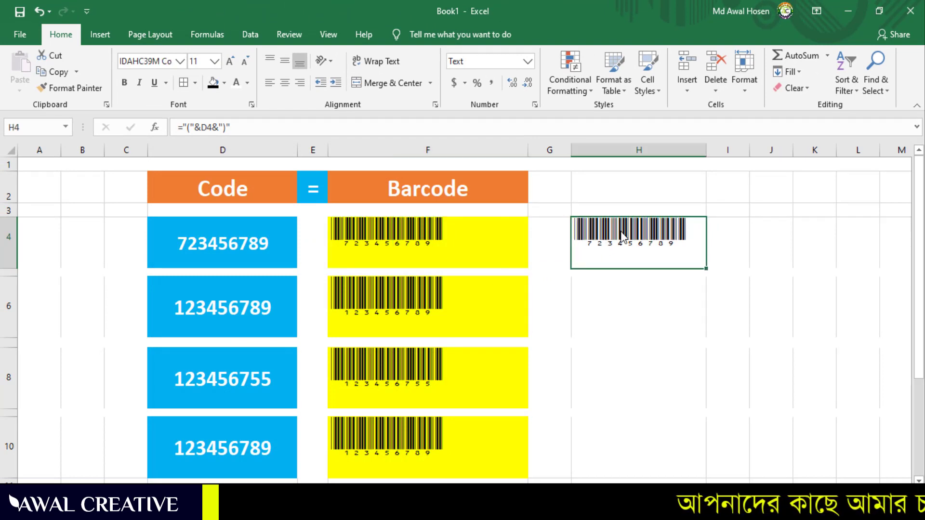
Try the standard purple fill with a white font colour on cell H4, and set the font colour back to black.
{"action": "left_click", "coordinate": [224, 84]}
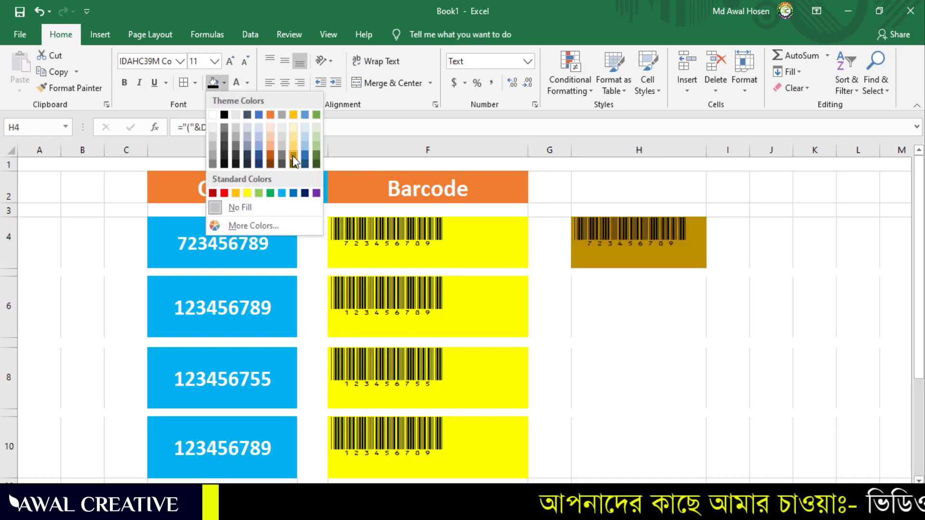
{"action": "left_click", "coordinate": [316, 194]}
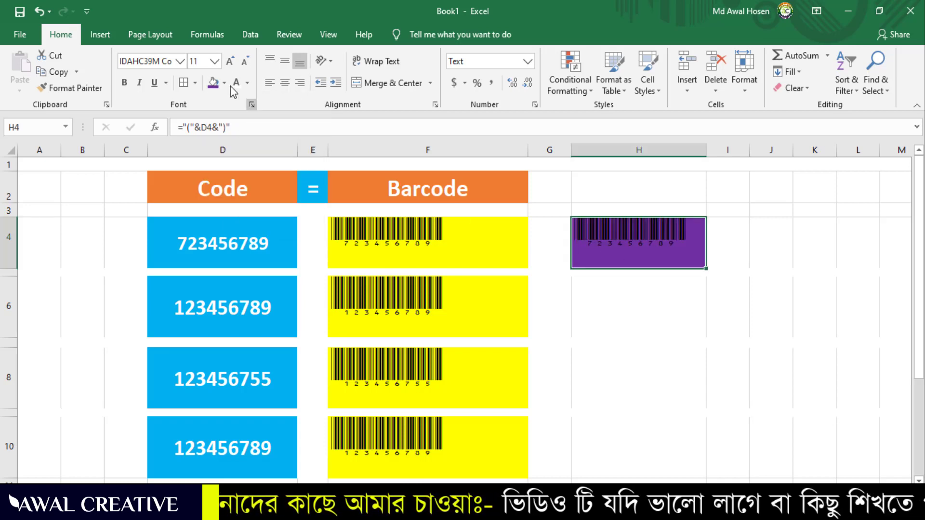
{"action": "left_click", "coordinate": [243, 83]}
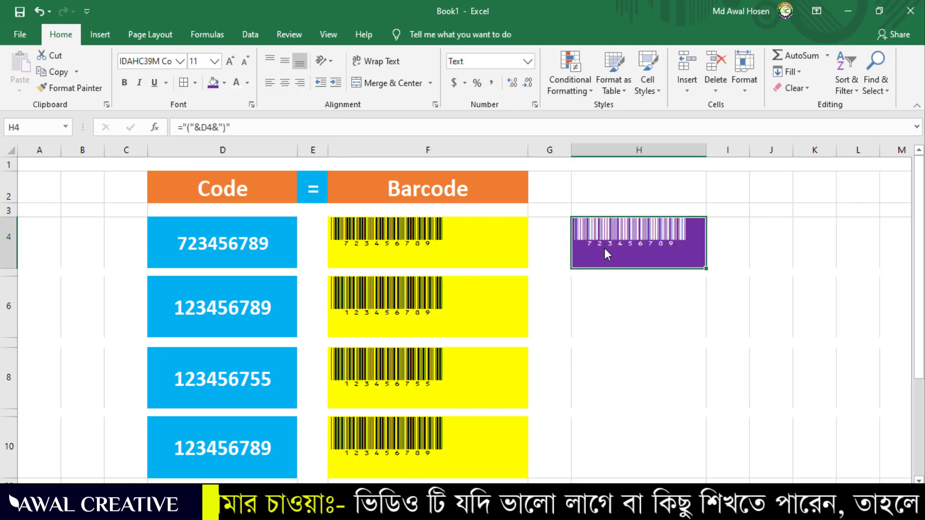
{"action": "left_click", "coordinate": [247, 88]}
{"action": "left_click", "coordinate": [246, 131]}
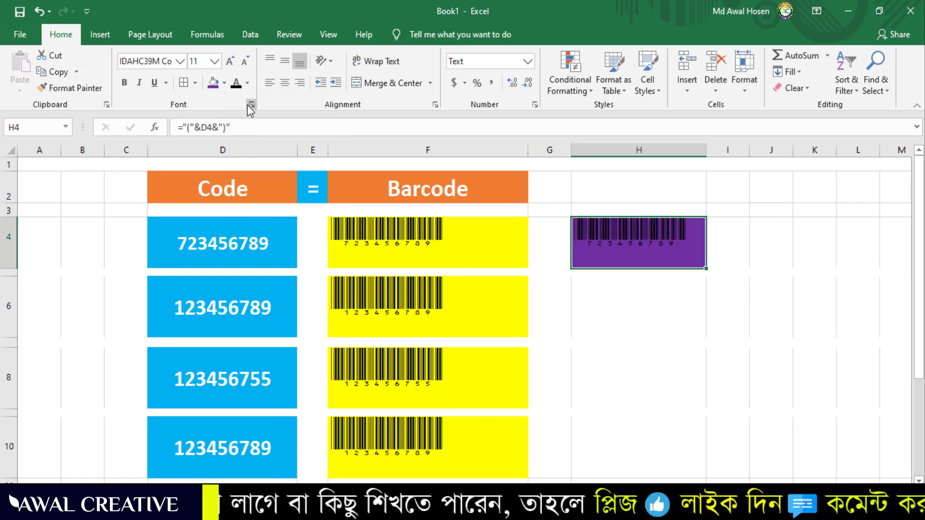
Apply the standard yellow fill colour to cell H4 and copy its formula and formatting down through H10.
{"action": "left_click", "coordinate": [224, 82]}
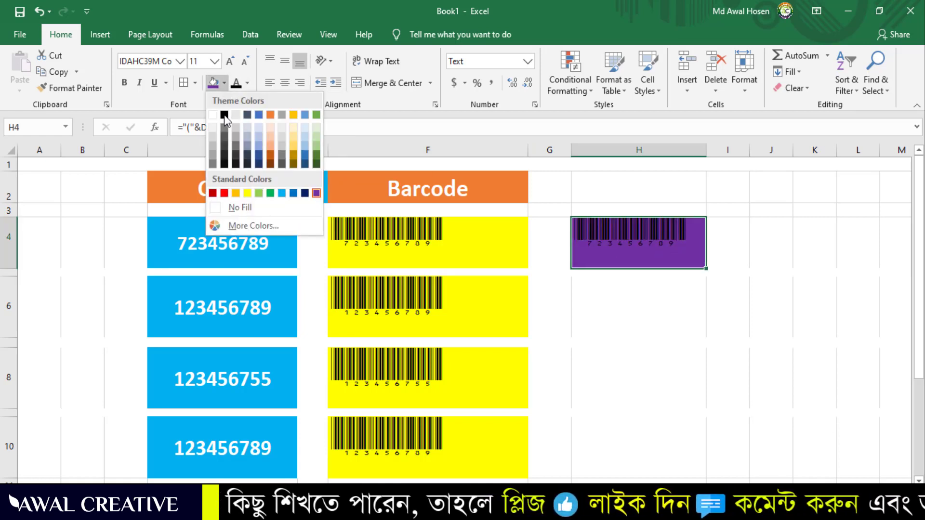
{"action": "left_click", "coordinate": [245, 192]}
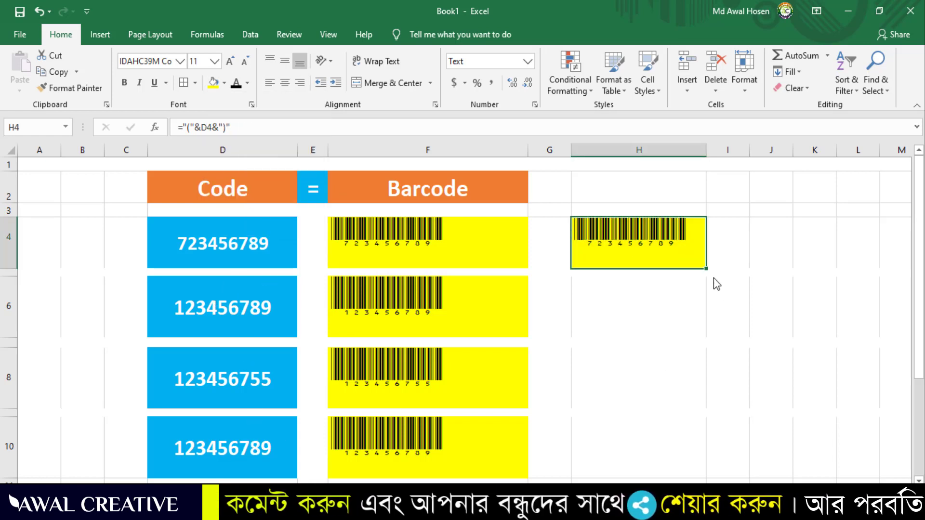
{"action": "left_click_drag", "start_coordinate": [707, 268], "coordinate": [706, 468]}
{"action": "left_click", "coordinate": [666, 365]}
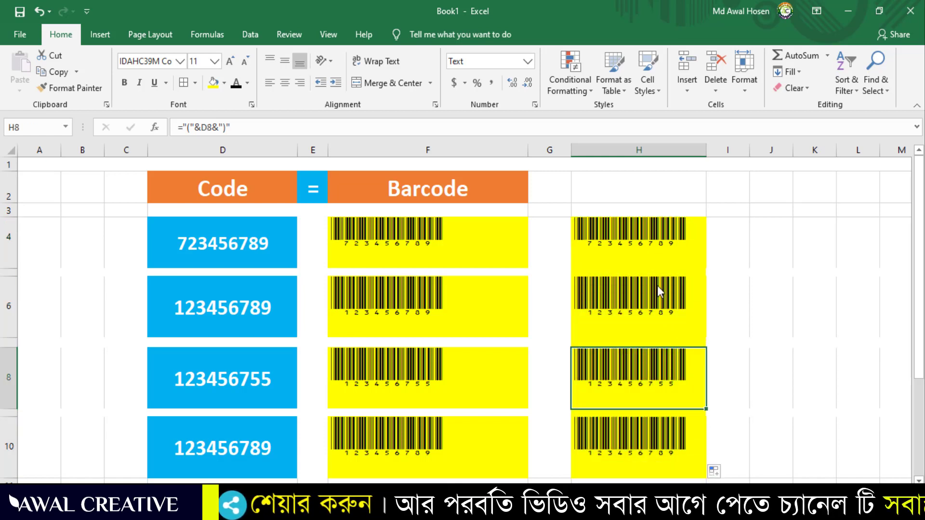
{"action": "left_click", "coordinate": [652, 279]}
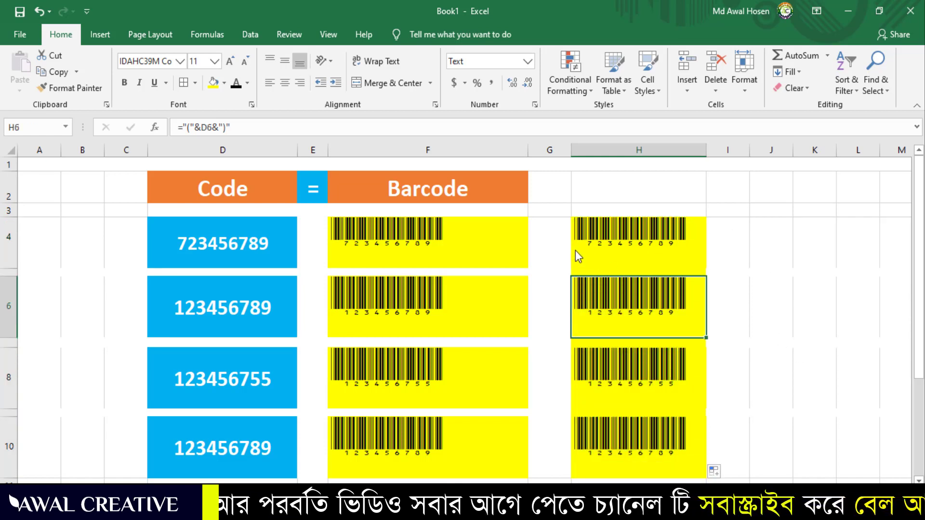
{"action": "left_click", "coordinate": [552, 192]}
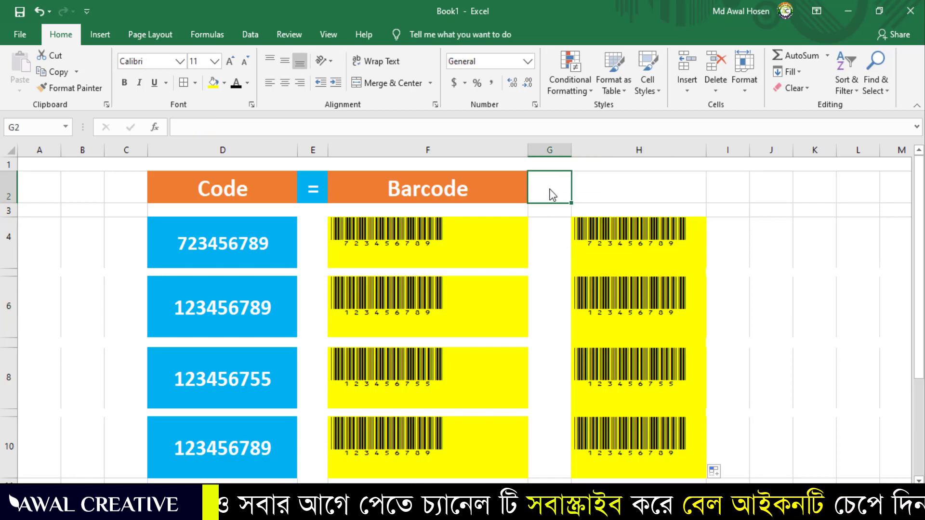